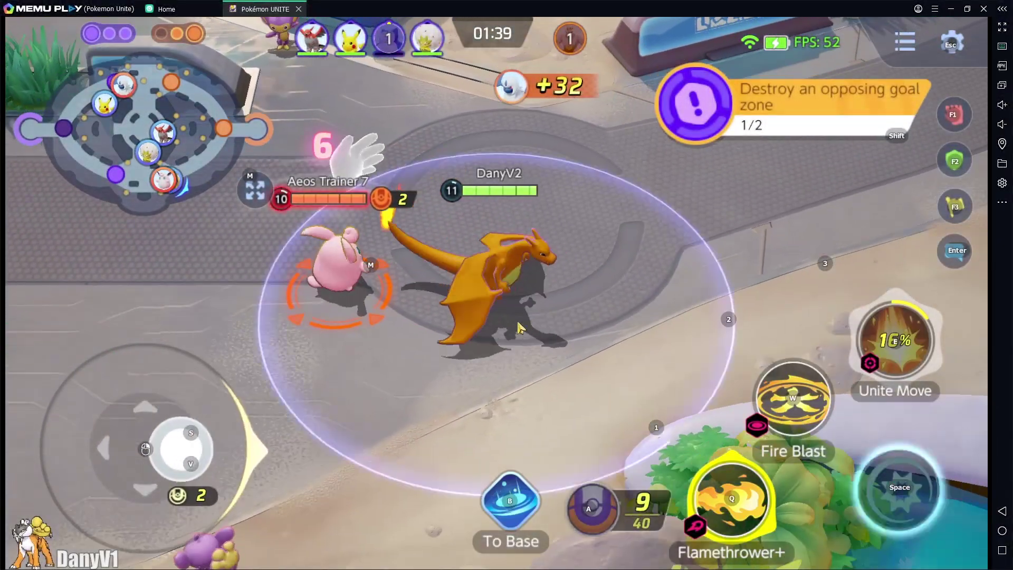
Chase the opposing Wigglytuff along the lane with Charizard and attack using Flamethrower+ and Fire Blast
right_click(711, 261)
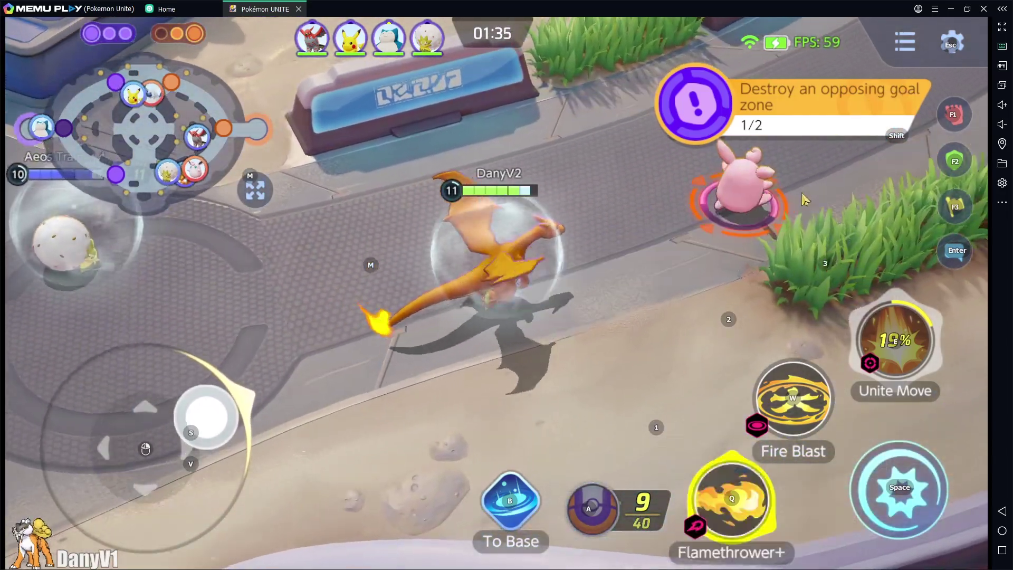
key(q)
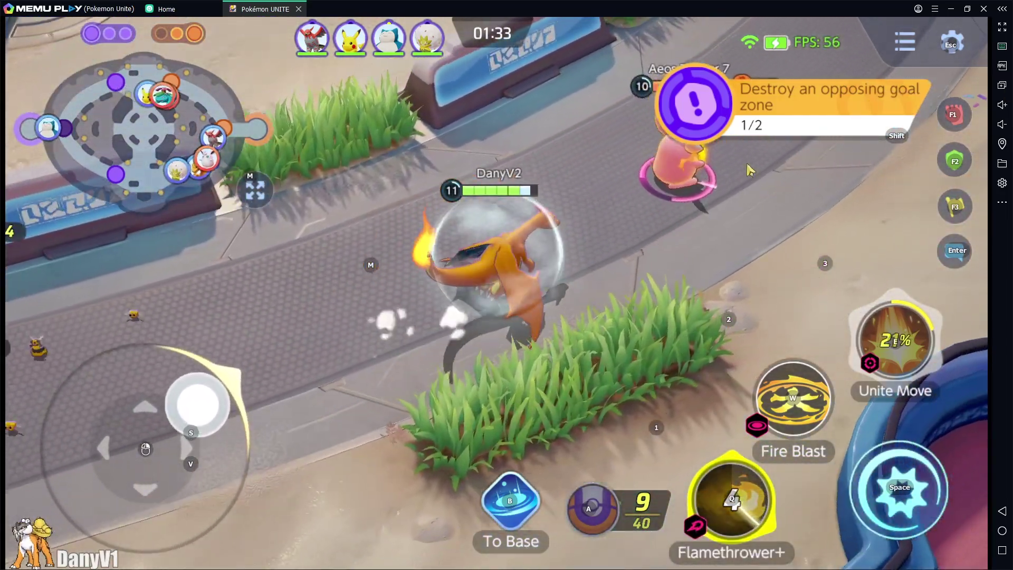
key(w)
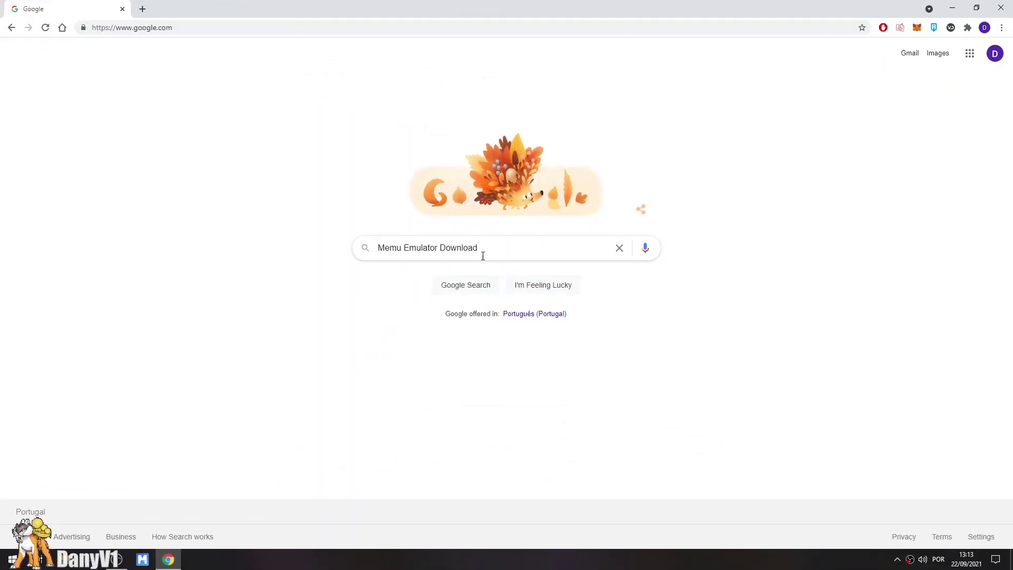
In Chrome, search Google for "Memu Emulator Download" and open the official memuplay.com site from the results
click(490, 252)
key(Return)
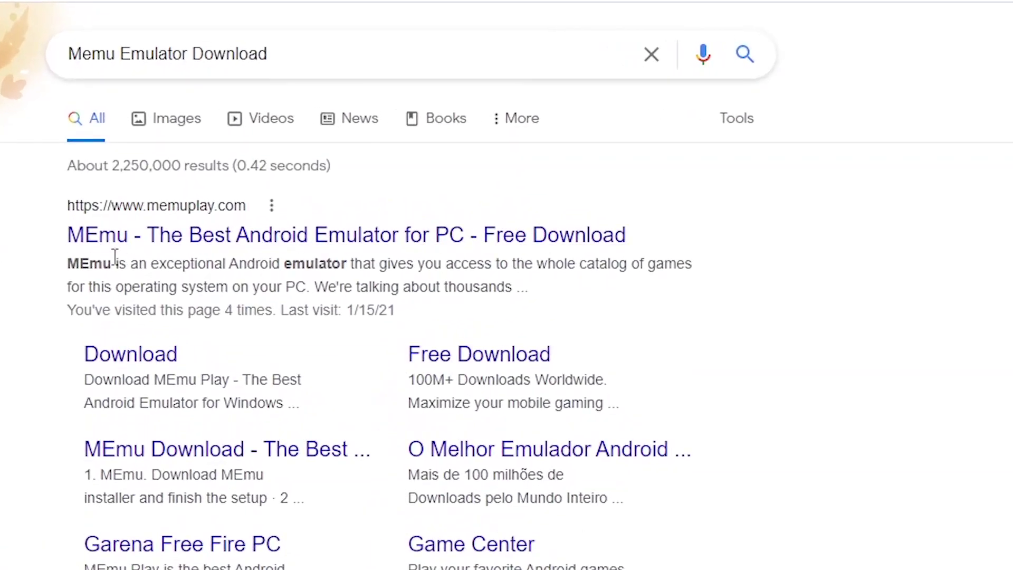
click(154, 213)
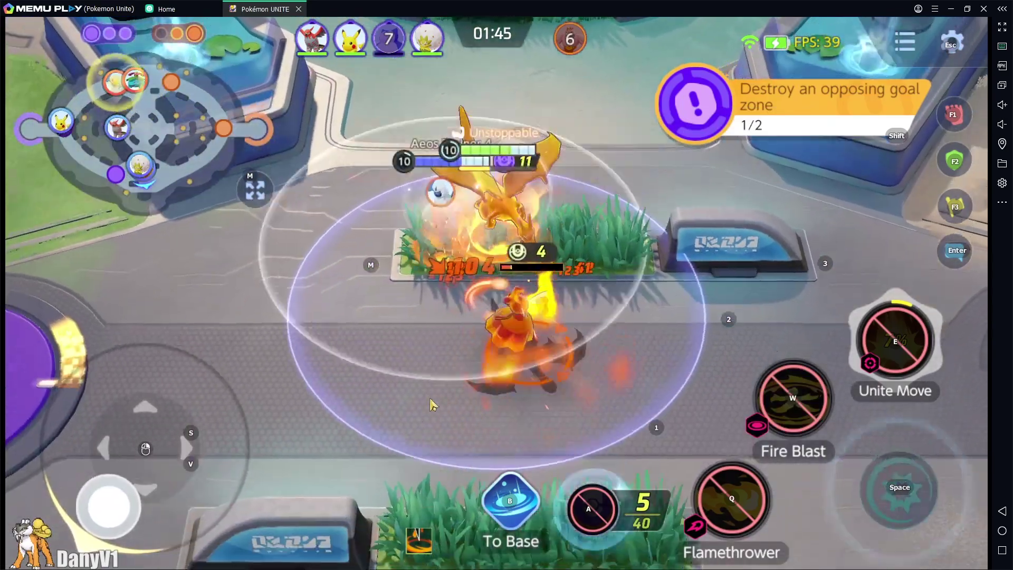
In the running Pokémon UNITE match, move Charizard through the lane and use the basic attack on the nearby opponents
right_click(514, 332)
right_click(567, 261)
key(space)
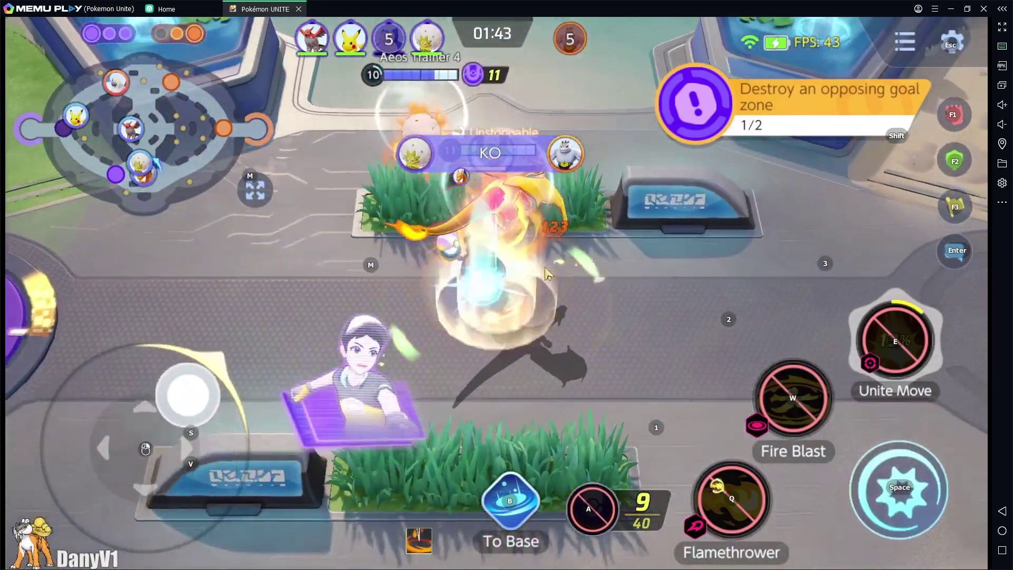
right_click(424, 343)
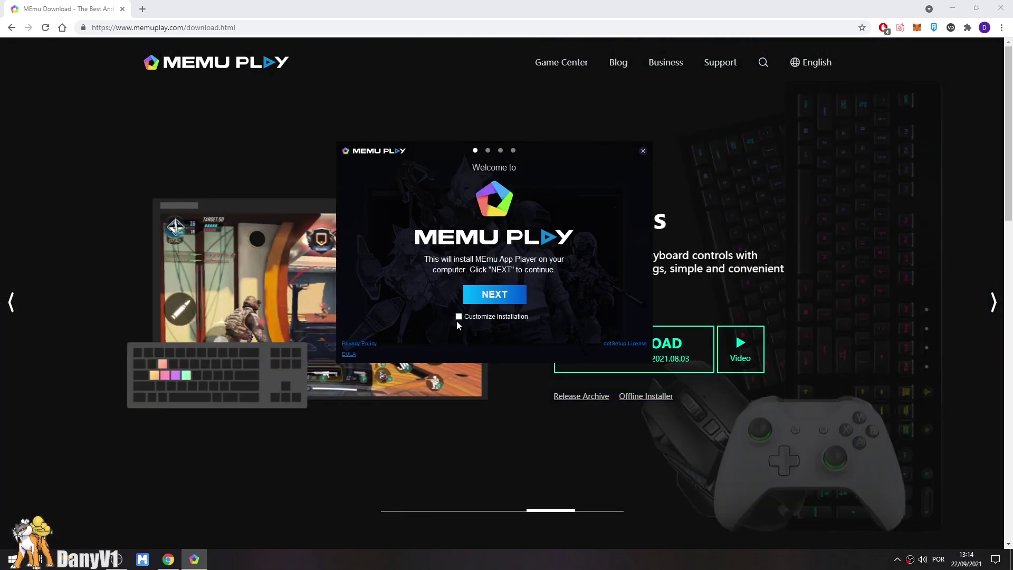
Install MEmu Play without customizing the installation, skipping all optional offers, and finish the setup
click(490, 305)
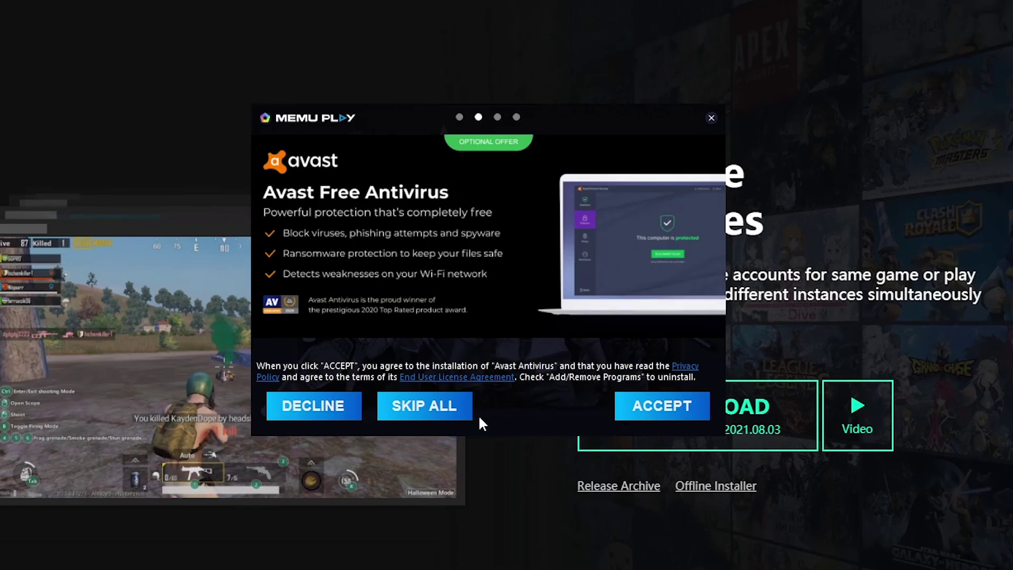
click(395, 478)
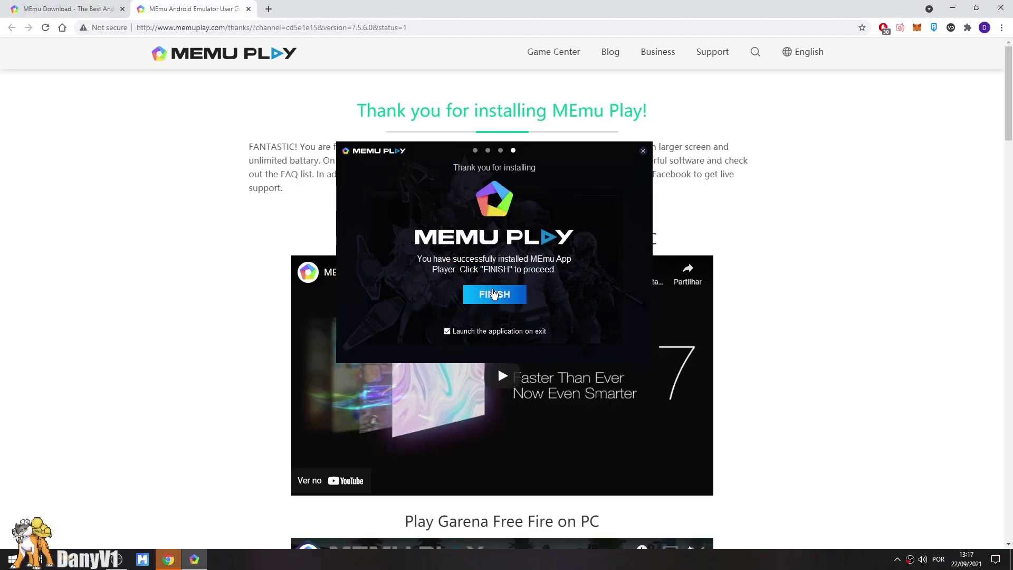
click(495, 294)
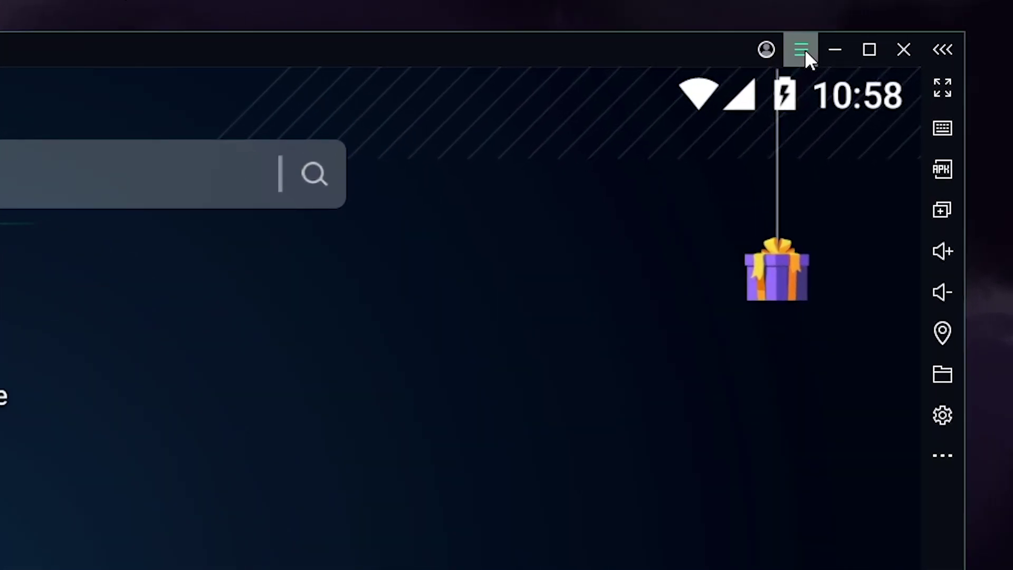
Open the emulator's system settings and examine the available tablet resolutions in the display settings
click(805, 49)
click(731, 128)
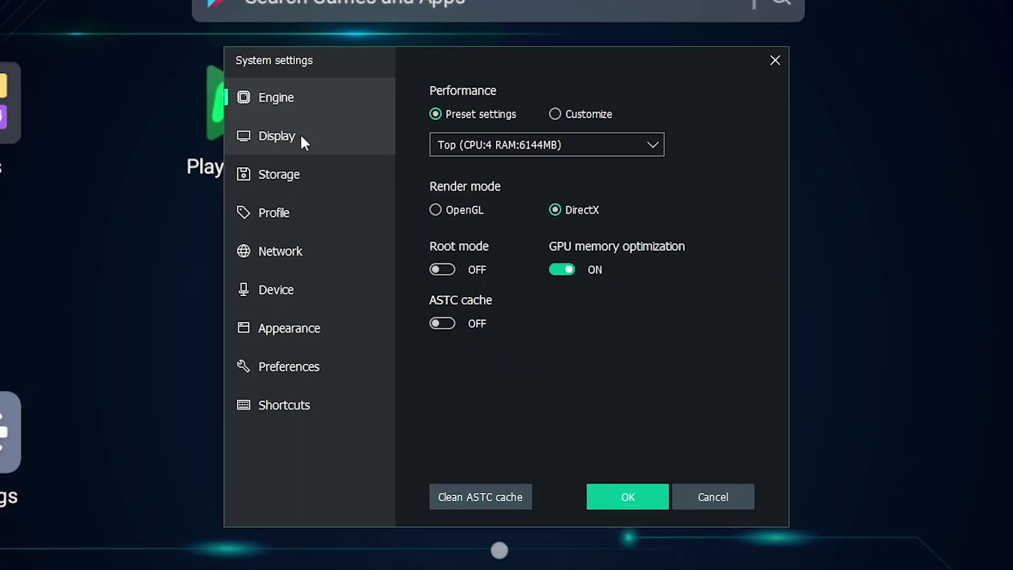
click(296, 133)
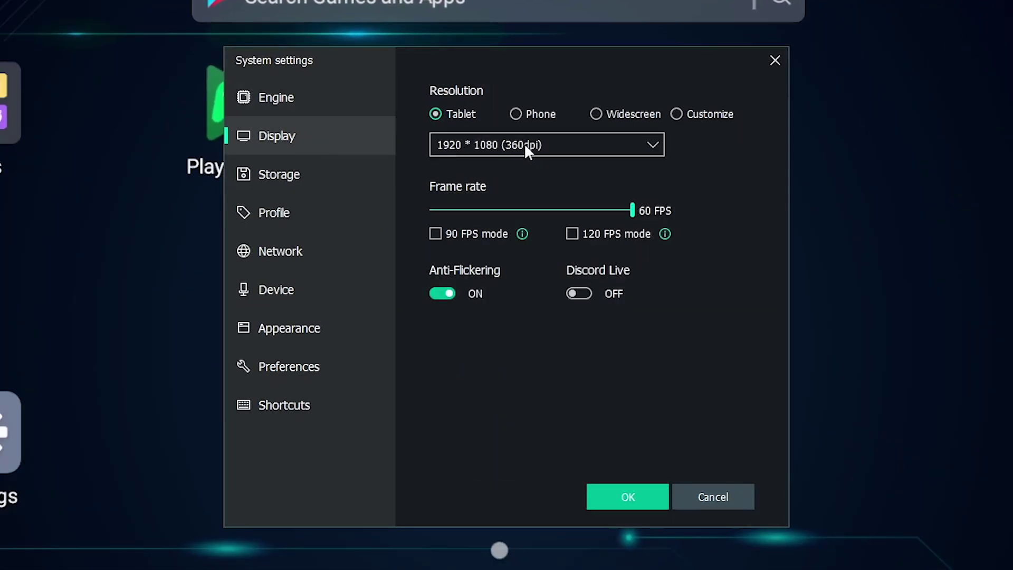
click(650, 148)
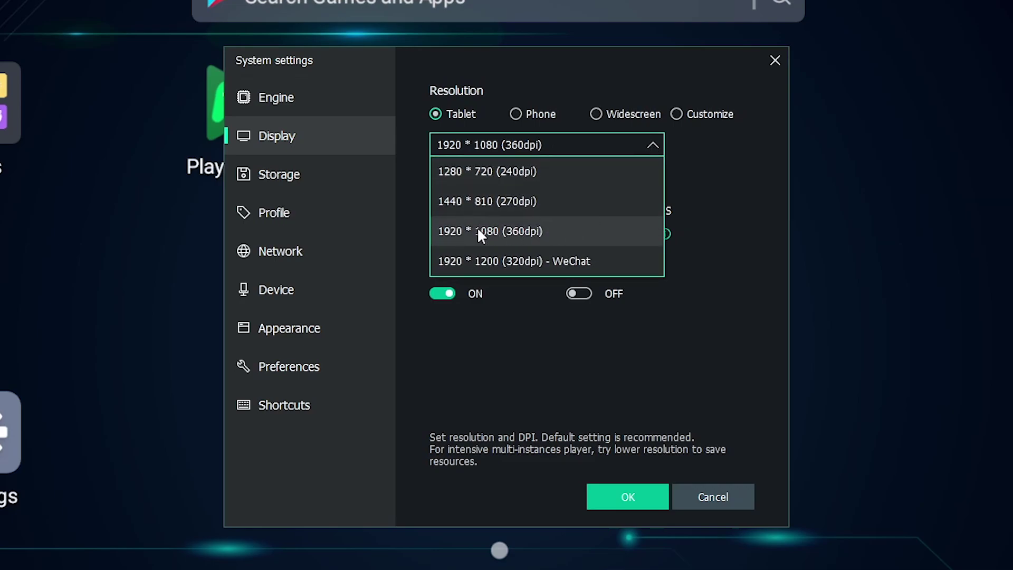
click(649, 142)
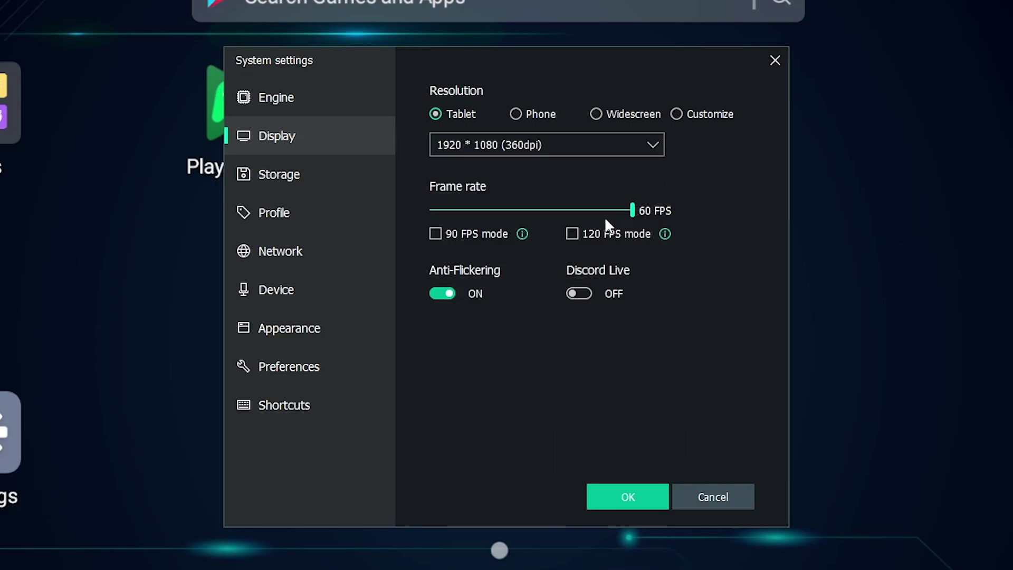
Set the engine performance preset to Medium (CPU:2 RAM:2048MB)
click(339, 97)
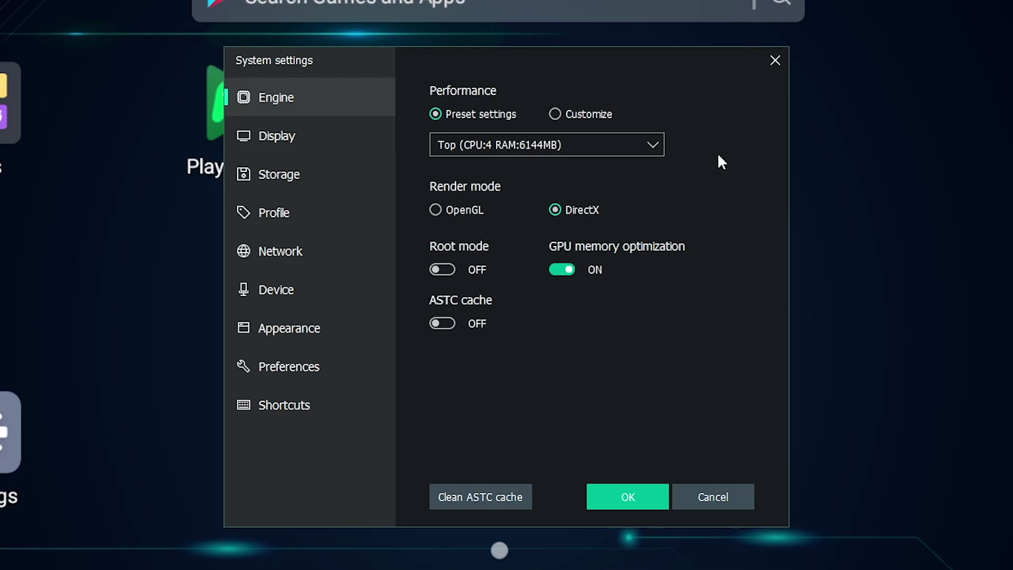
click(640, 143)
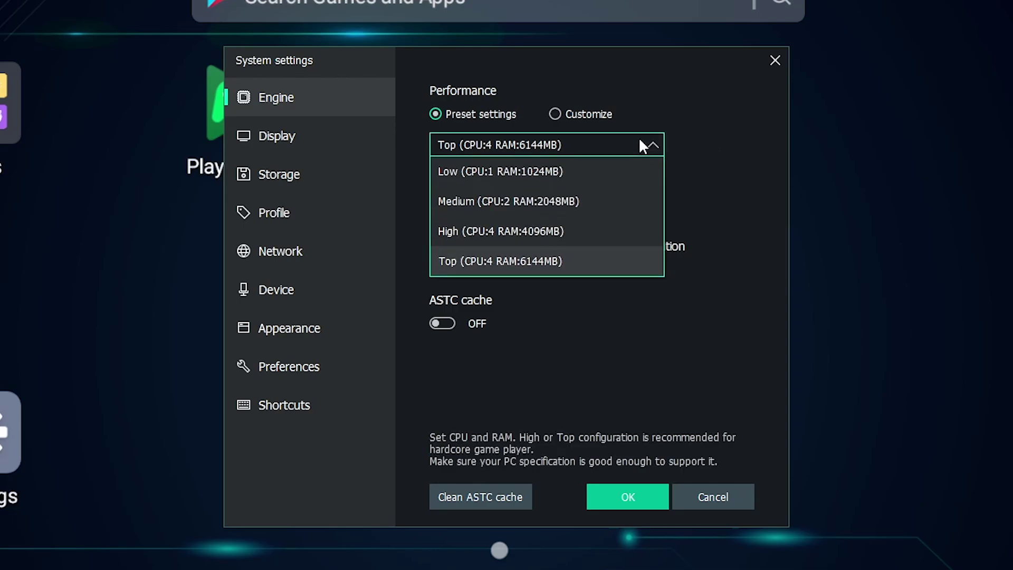
click(511, 200)
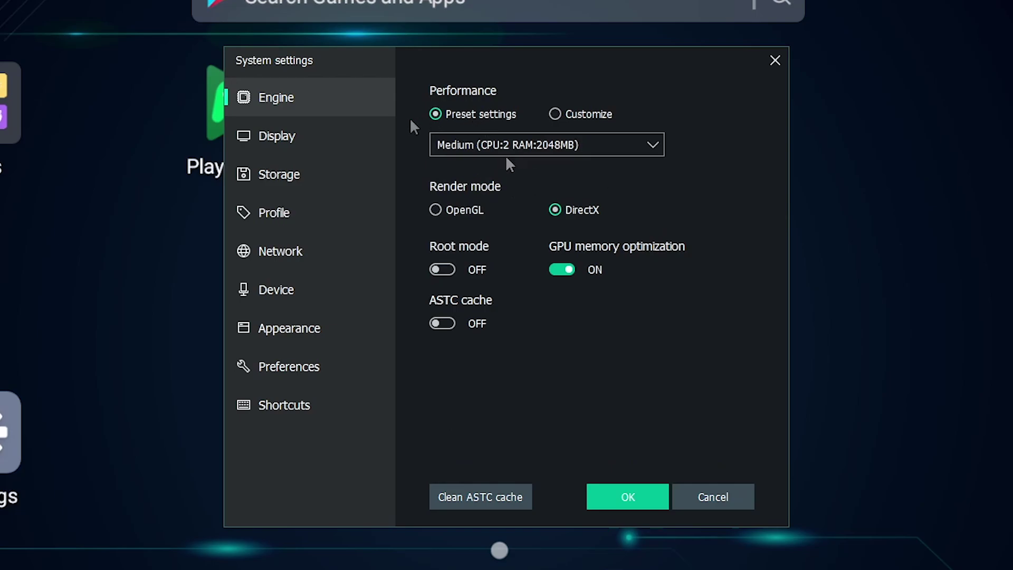
Set the display resolution to 1280 * 720 (240dpi) and lower the frame rate limit
click(310, 131)
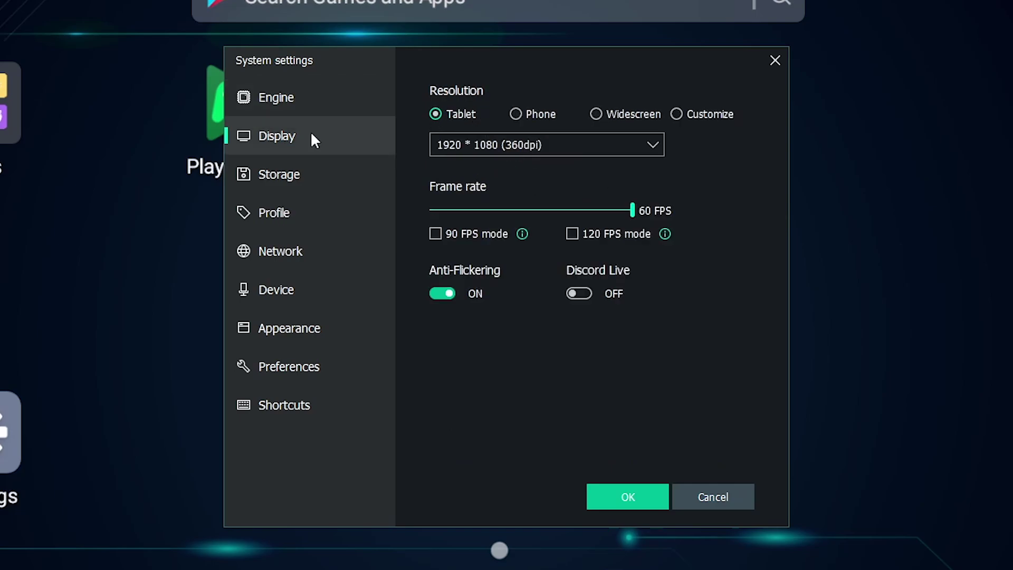
click(549, 145)
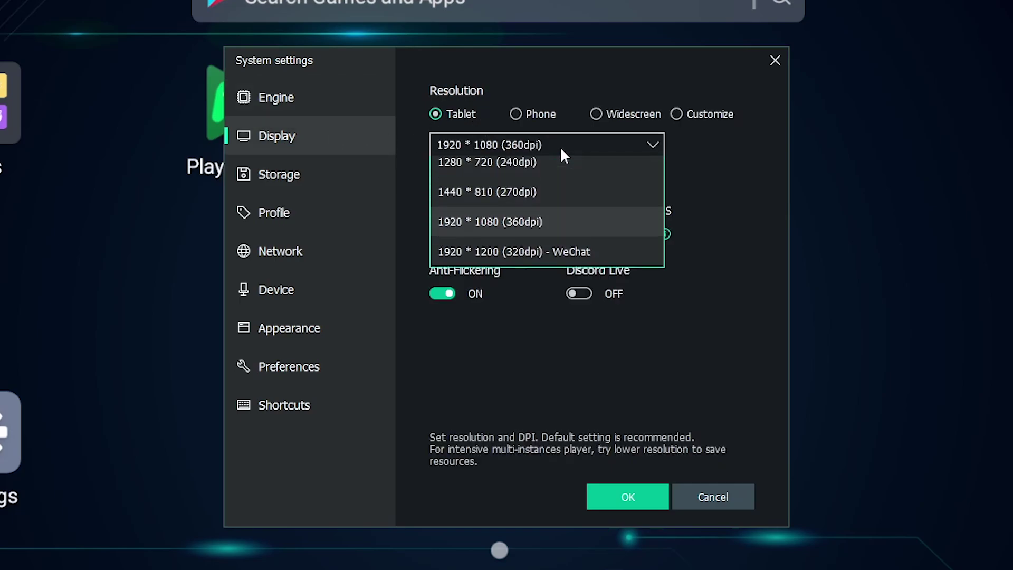
click(545, 171)
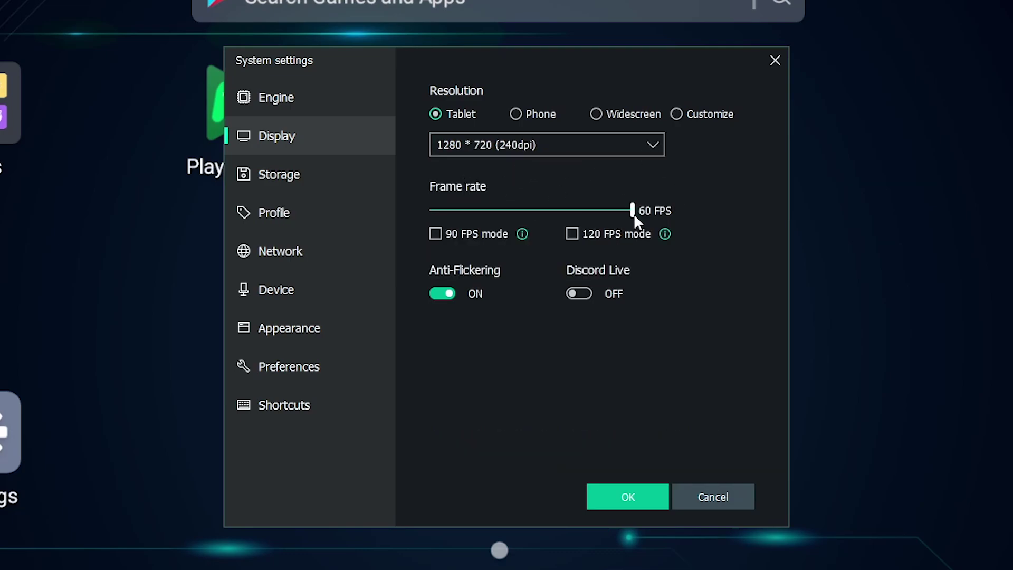
drag(632, 211, 533, 211)
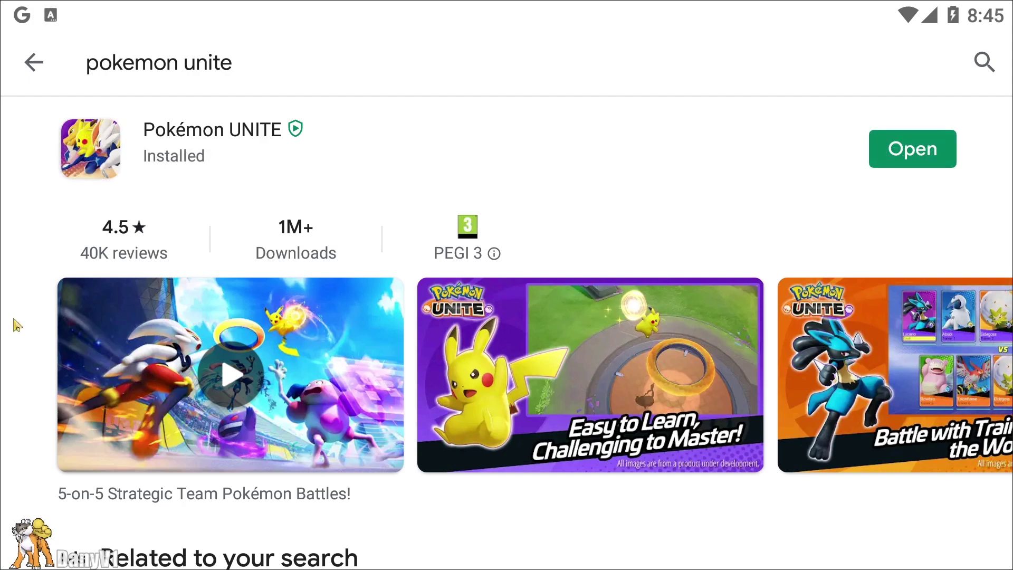
Launch Pokémon UNITE from its store page, dismiss the update notice, and confirm the language choice
click(892, 152)
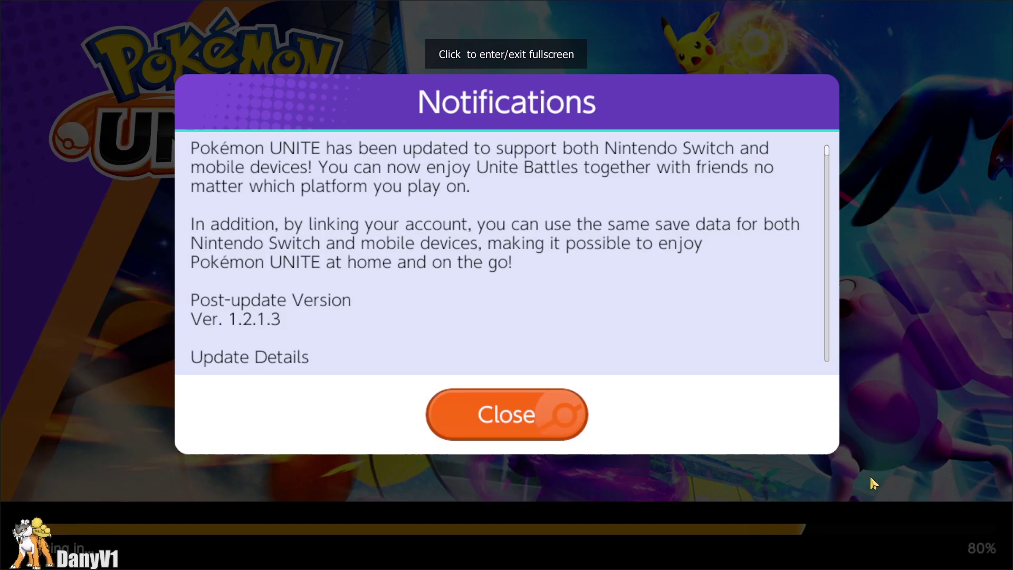
click(443, 417)
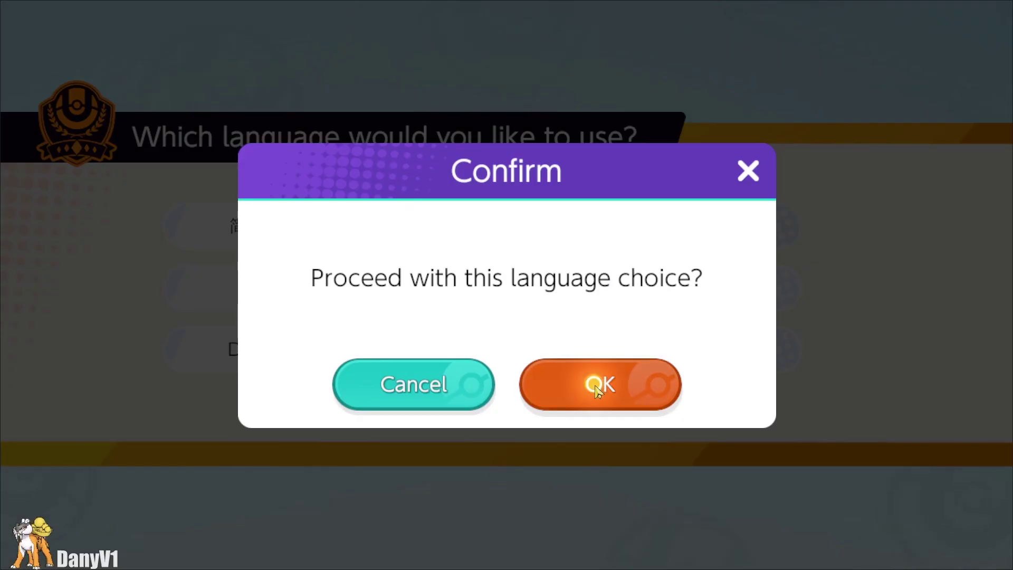
click(598, 385)
View the required terms documents and return from them to the game's agreement screen to continue
click(253, 297)
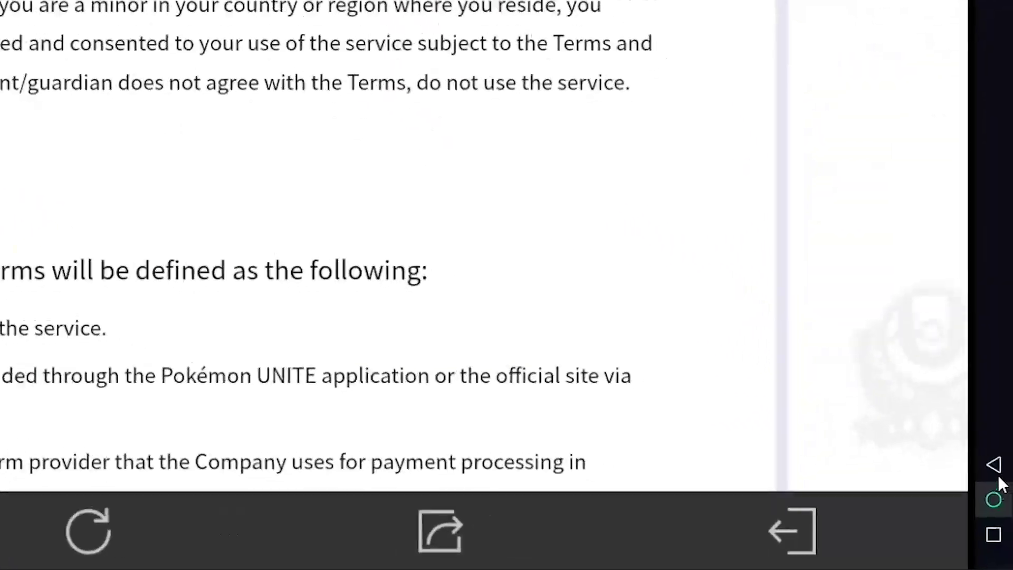
click(986, 454)
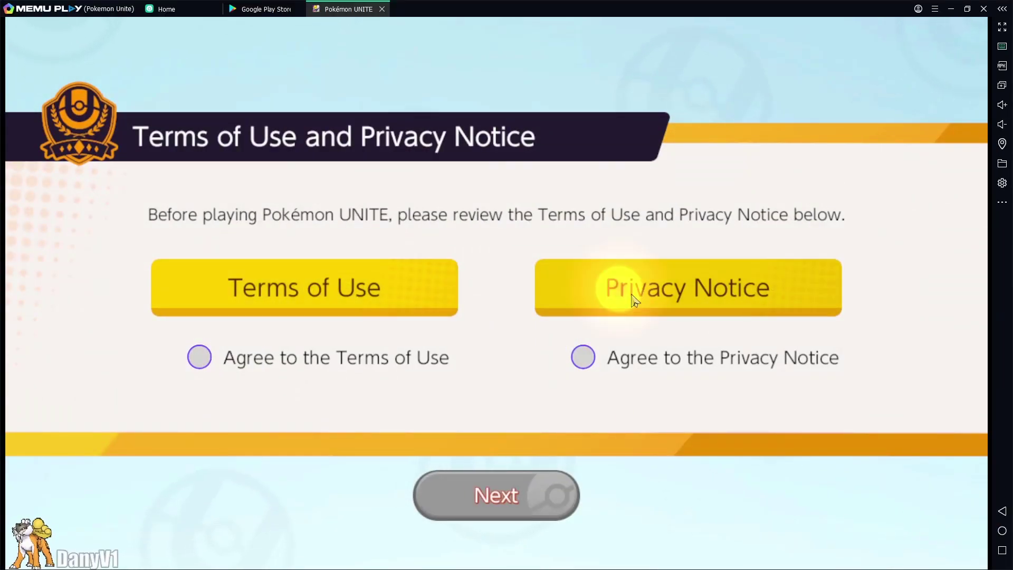
click(635, 301)
click(1002, 510)
click(194, 366)
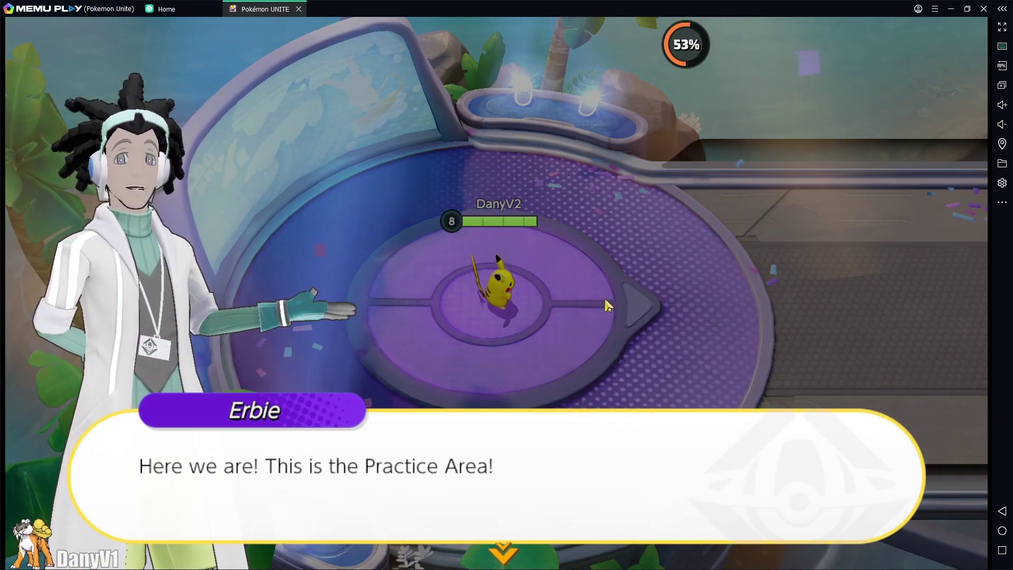
Advance Erbie's Practice Area introduction dialogue to the movement exercise
click(605, 302)
click(605, 316)
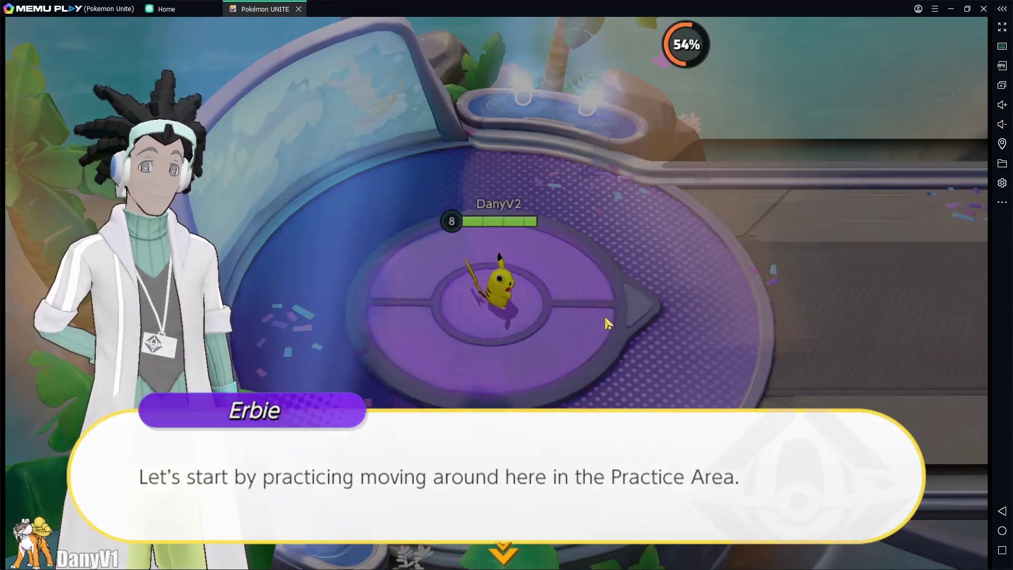
click(606, 317)
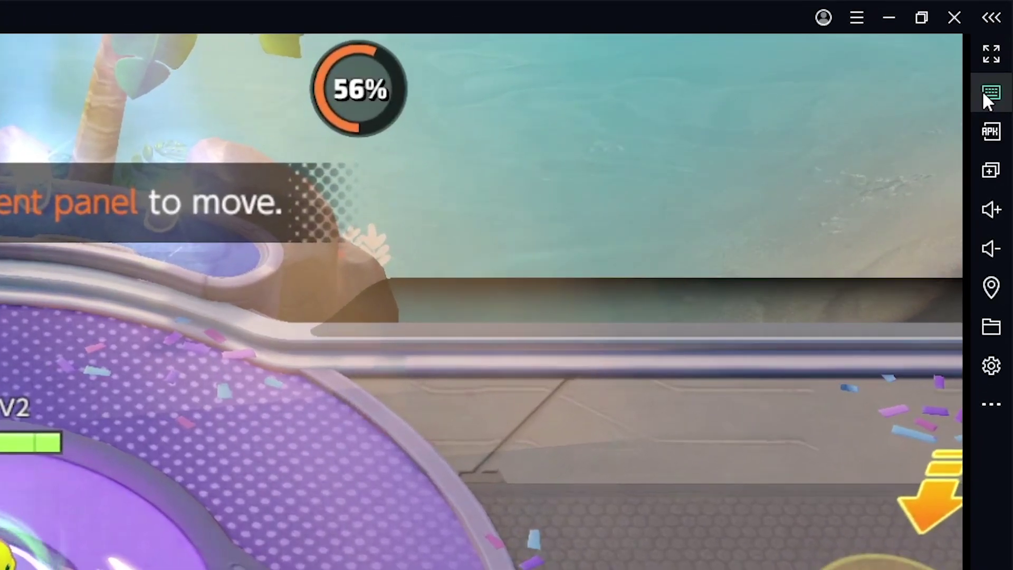
Open the key mapping editor and change the MOBA mode scheme from Default (Modified) to Default
click(985, 94)
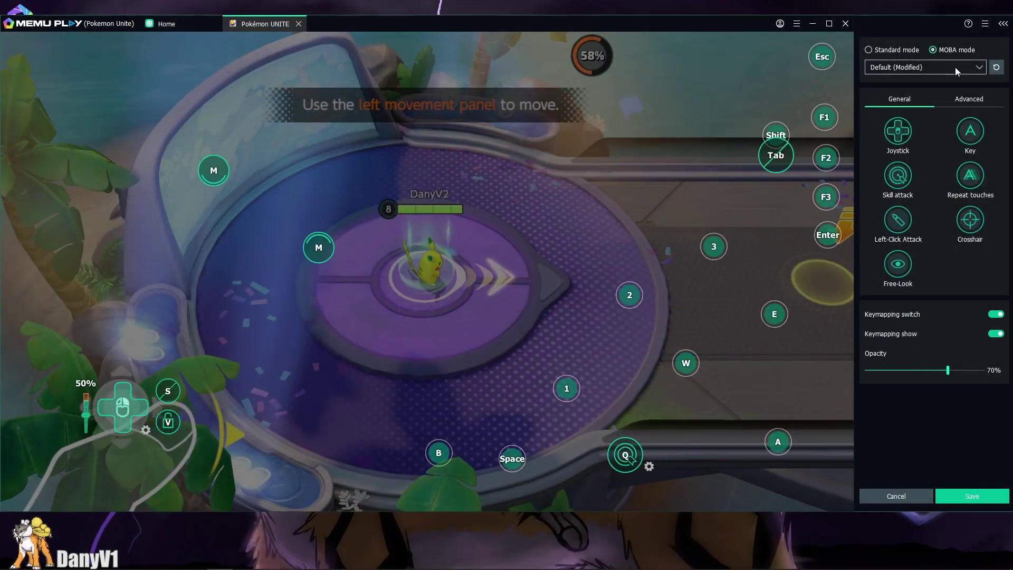
click(955, 68)
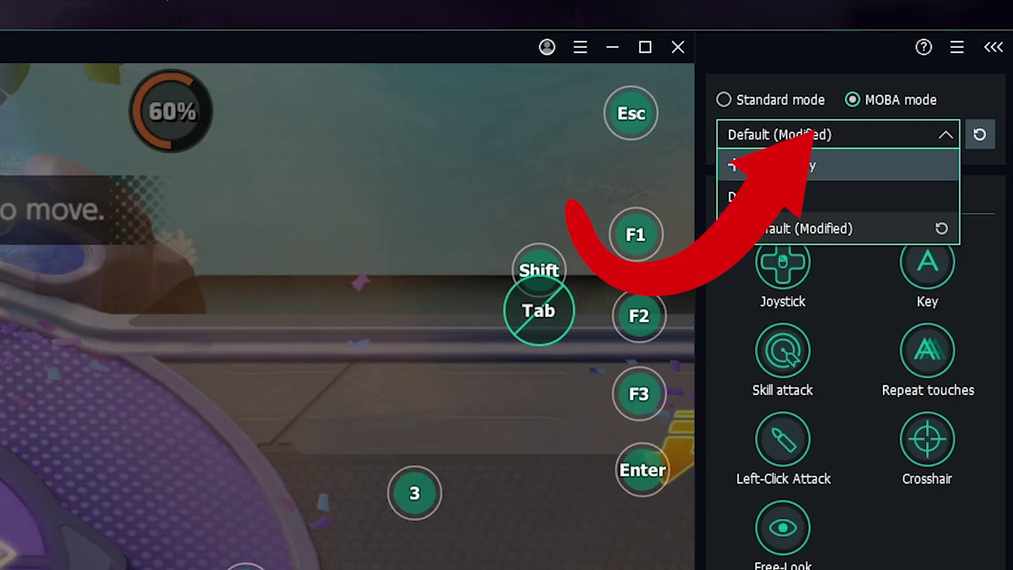
click(775, 166)
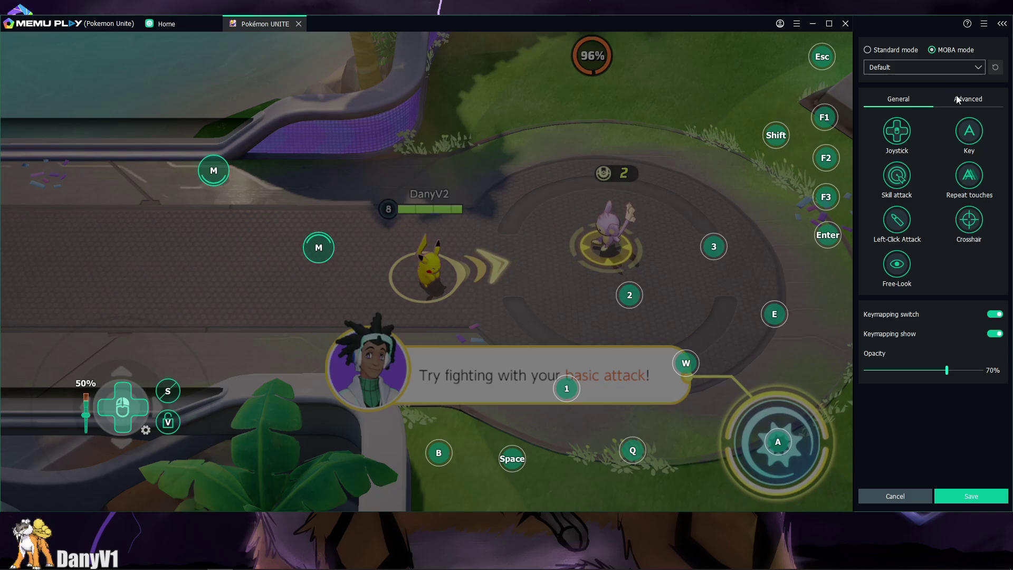
Map Space to the basic attack button in place of A and save the key mapping
click(772, 452)
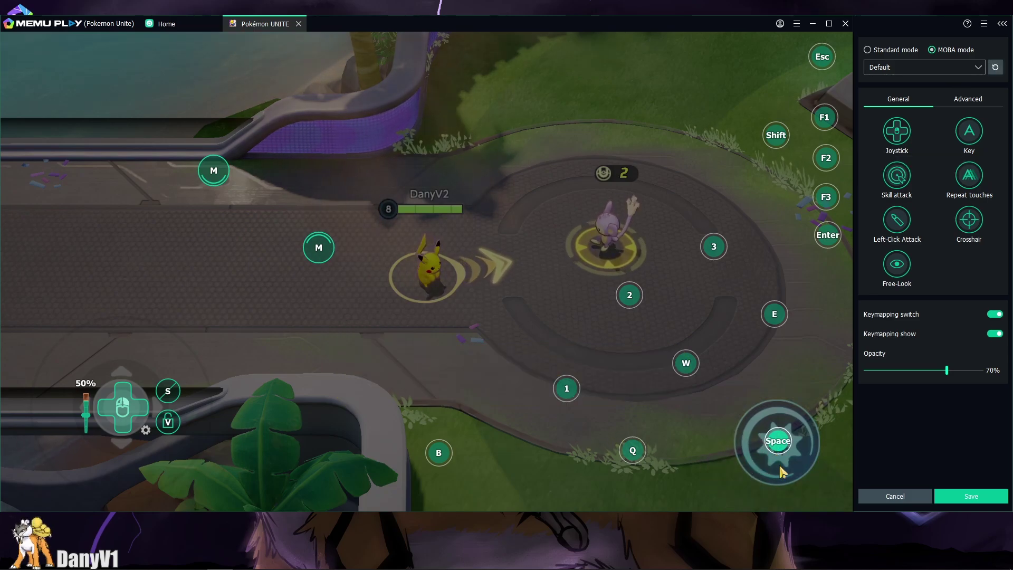
click(986, 497)
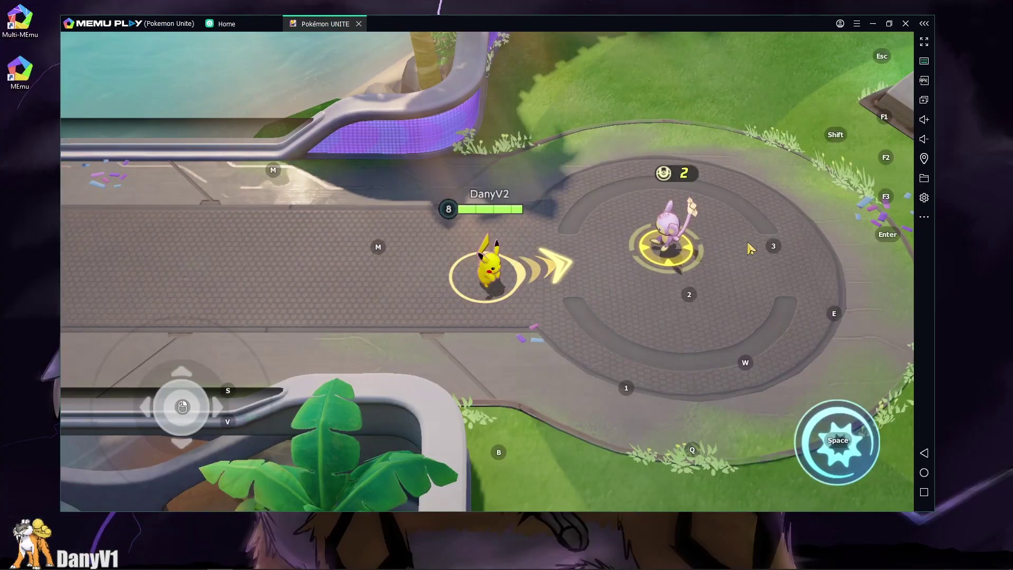
Maximize the emulator window and attack the Aipom with the newly mapped basic attack
click(890, 24)
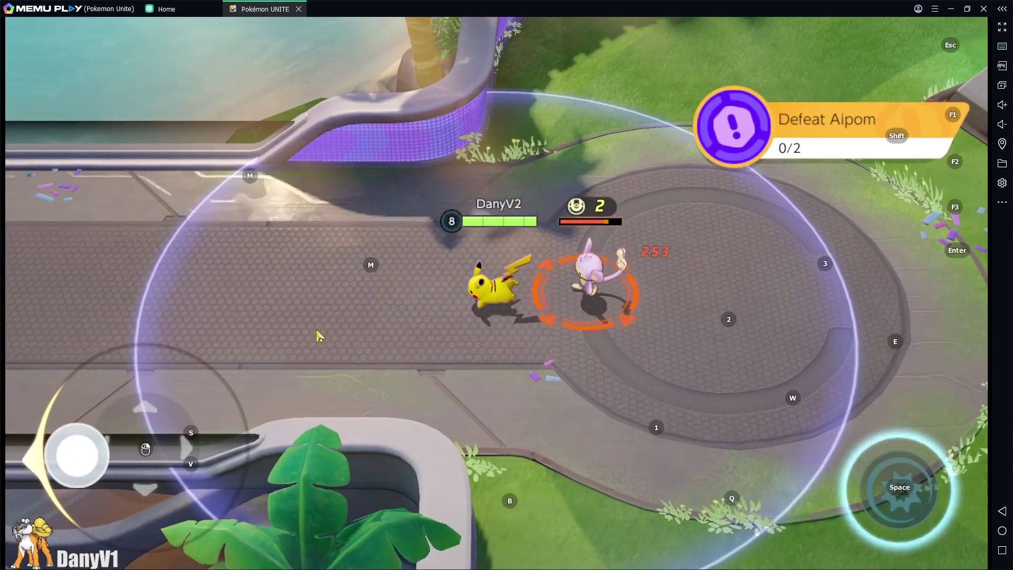
key(space)
key(space)
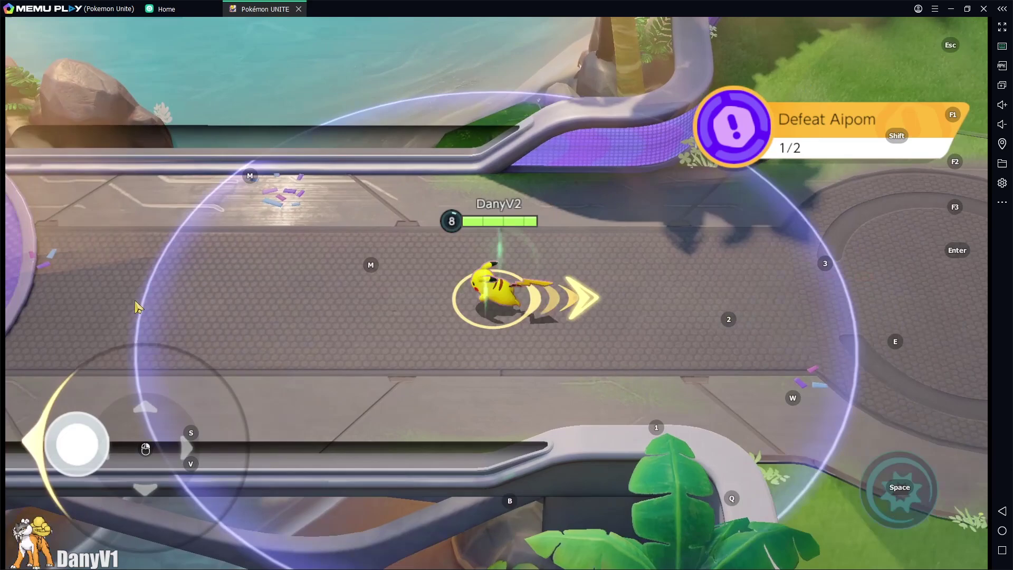
Move Pikachu along the path to the remaining Aipom and defeat it with basic attacks
right_click(749, 307)
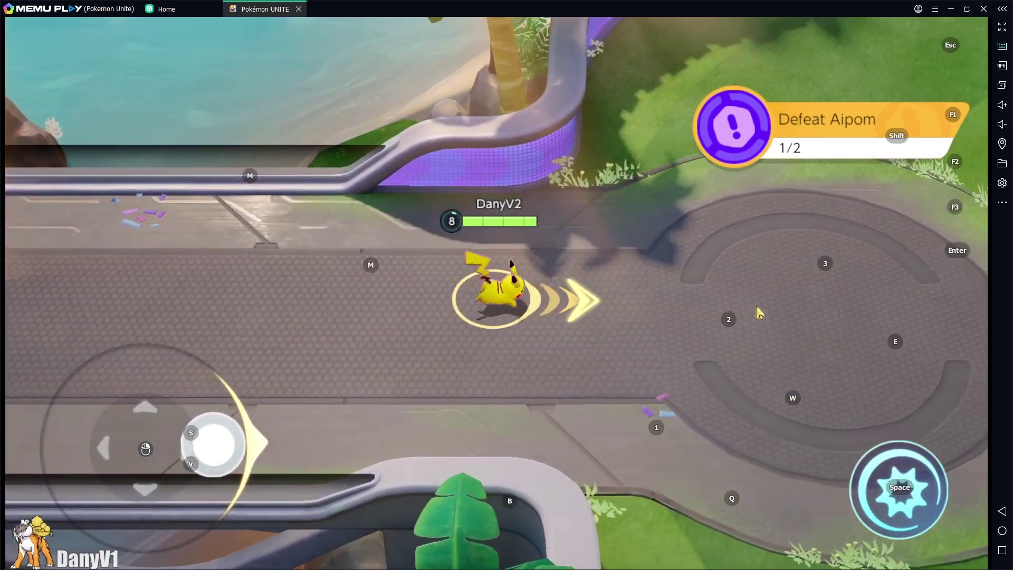
key(space)
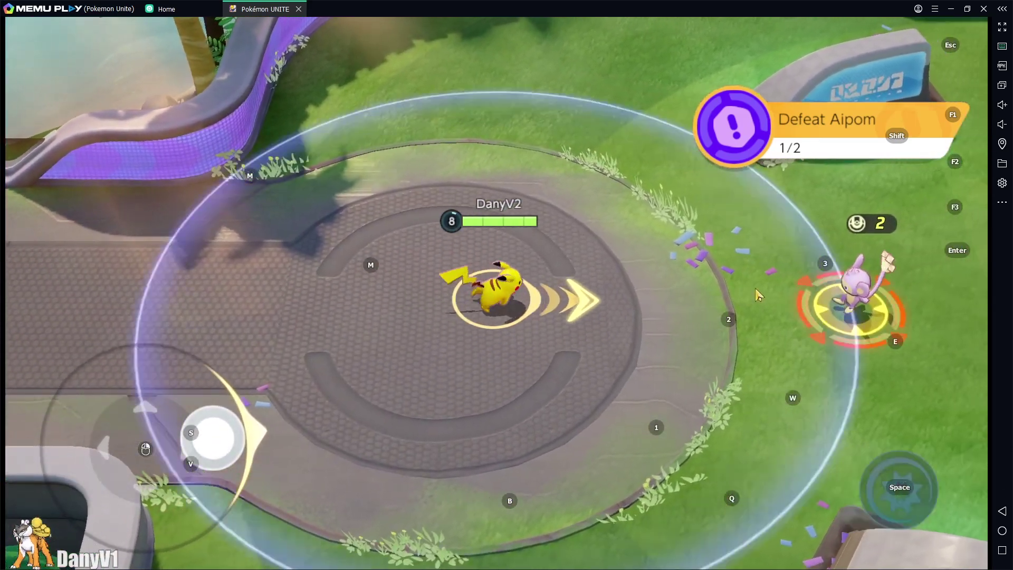
right_click(518, 210)
right_click(760, 263)
key(space)
right_click(836, 387)
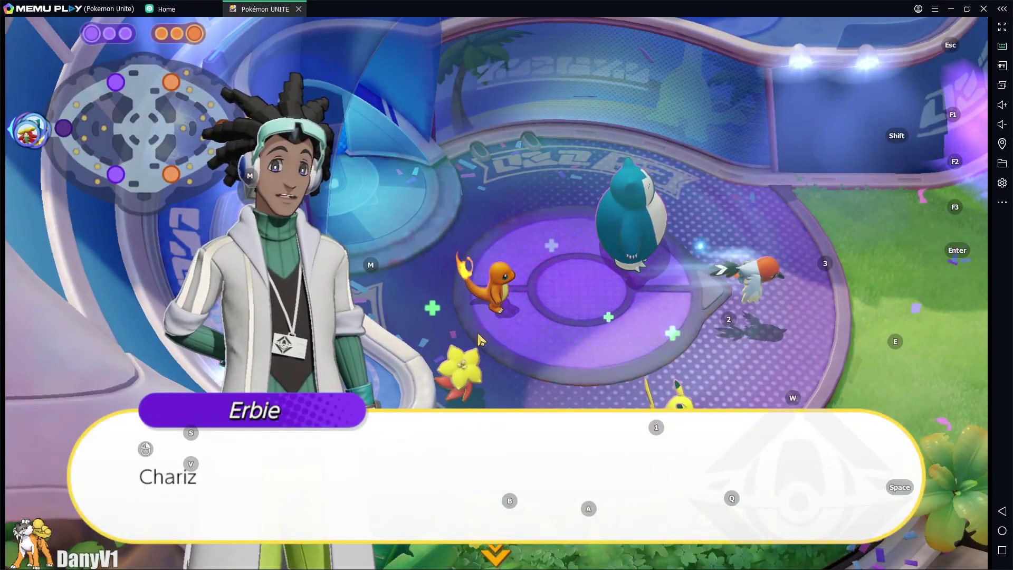
Advance Erbie's dialogue about defeating wild Pokémon to collect Aeos energy
click(478, 334)
click(478, 334)
click(478, 334)
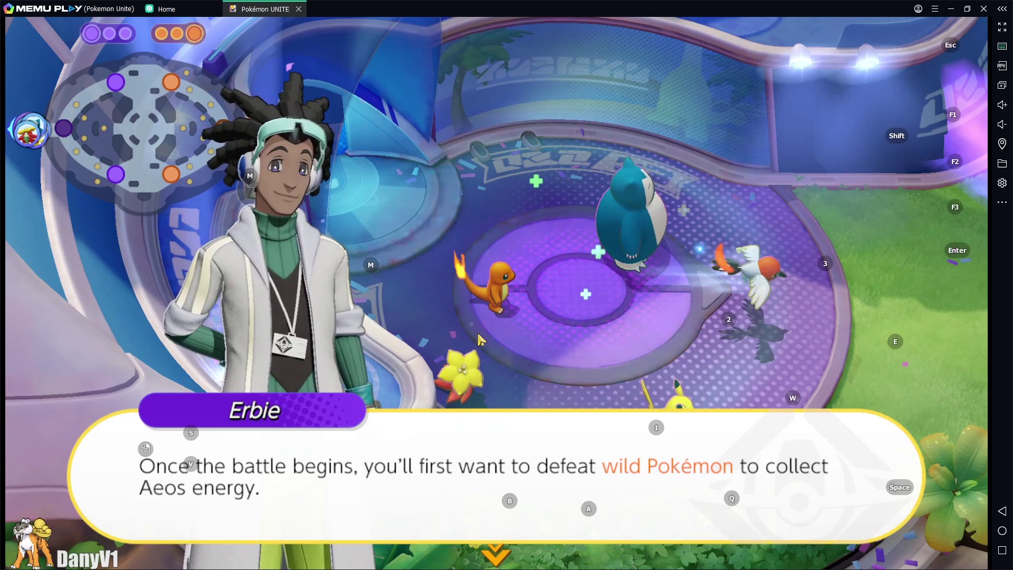
click(478, 336)
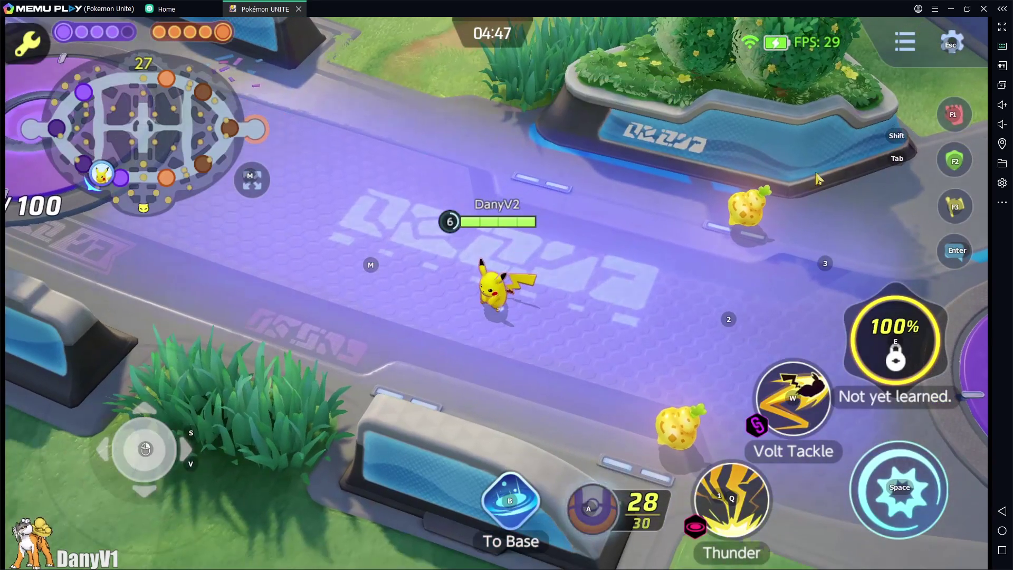
Open the in-battle system settings and move the screen brightness toward Bright
click(950, 41)
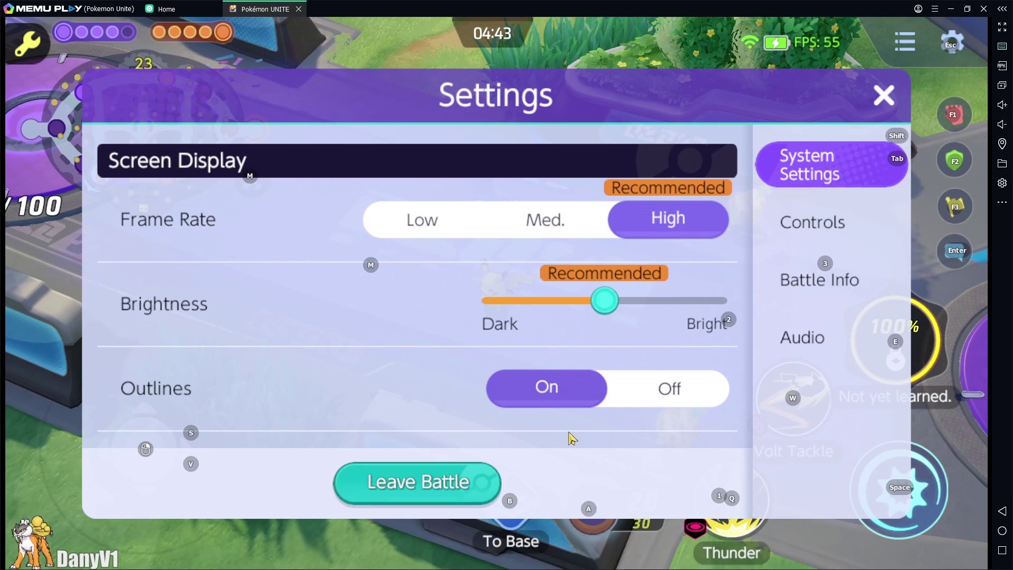
drag(635, 302, 731, 300)
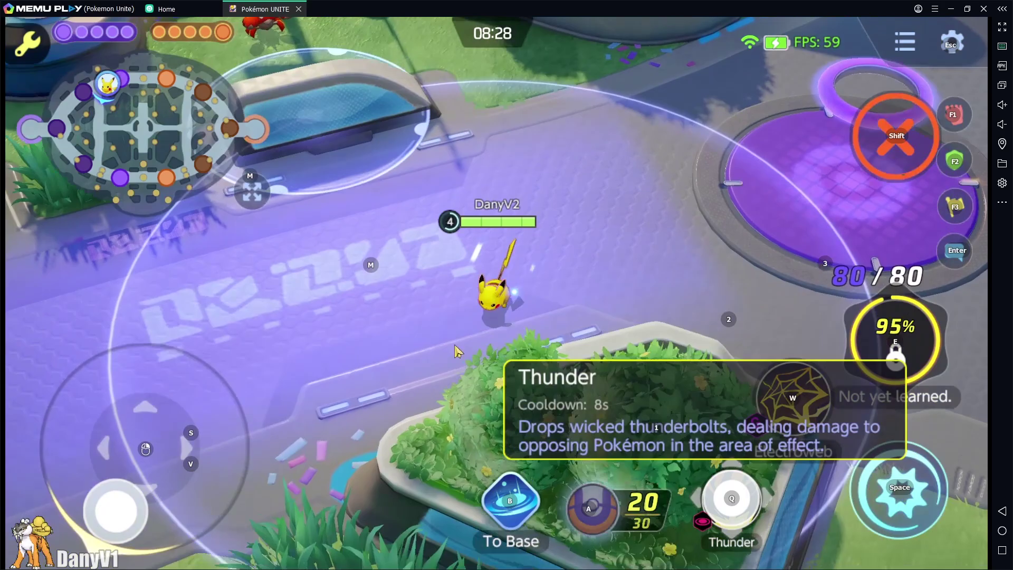
Test aiming and casting Thunder in different directions while steering Pikachu around the battle area
key(a)
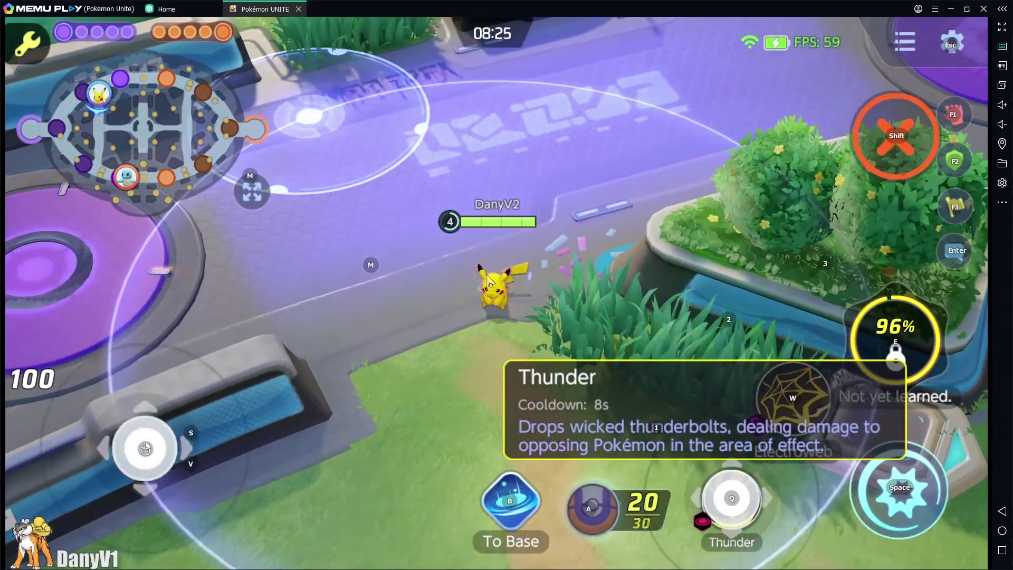
right_click(520, 296)
key(q)
right_click(533, 349)
right_click(444, 304)
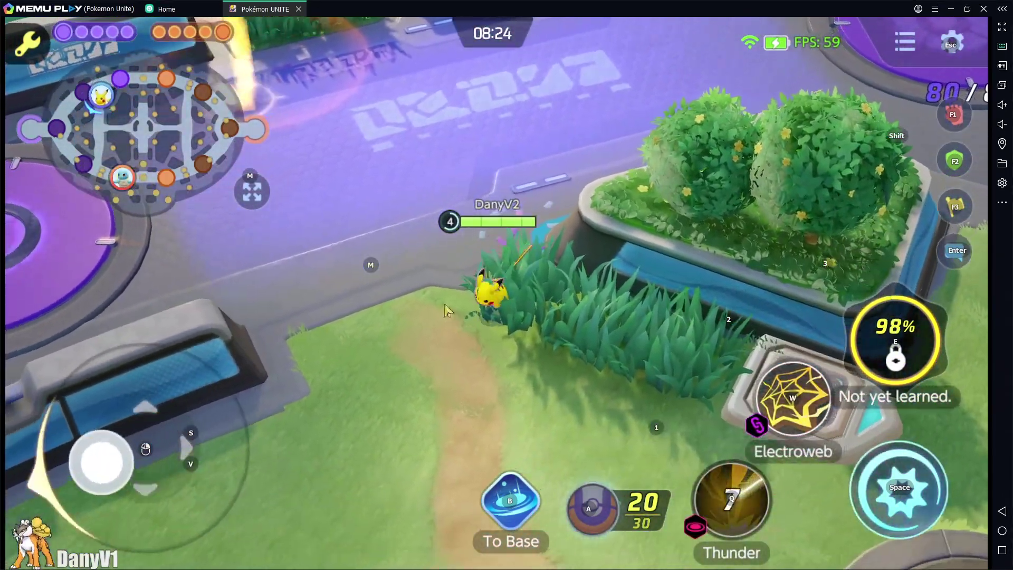
right_click(515, 176)
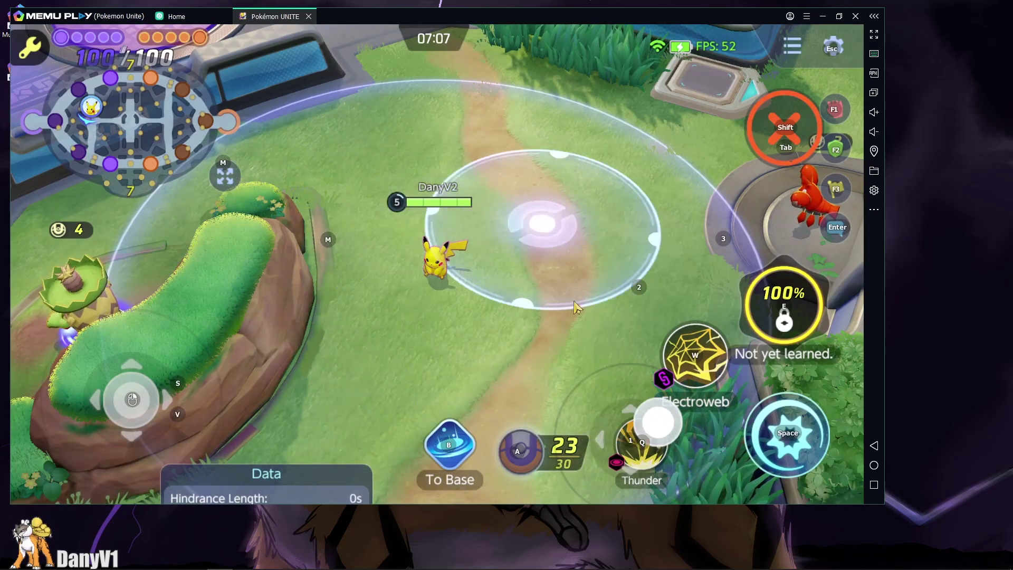
key(a)
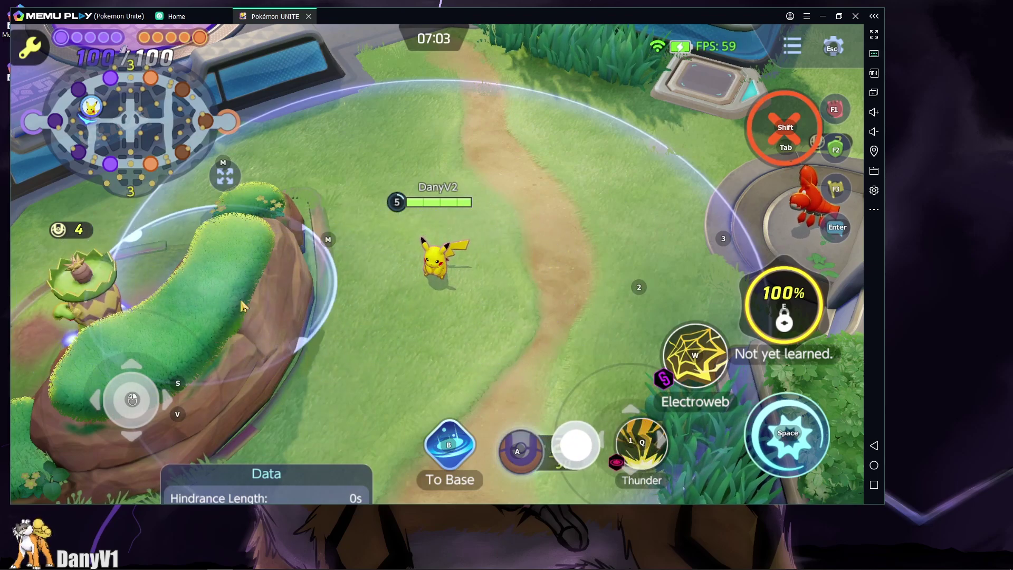
key(q)
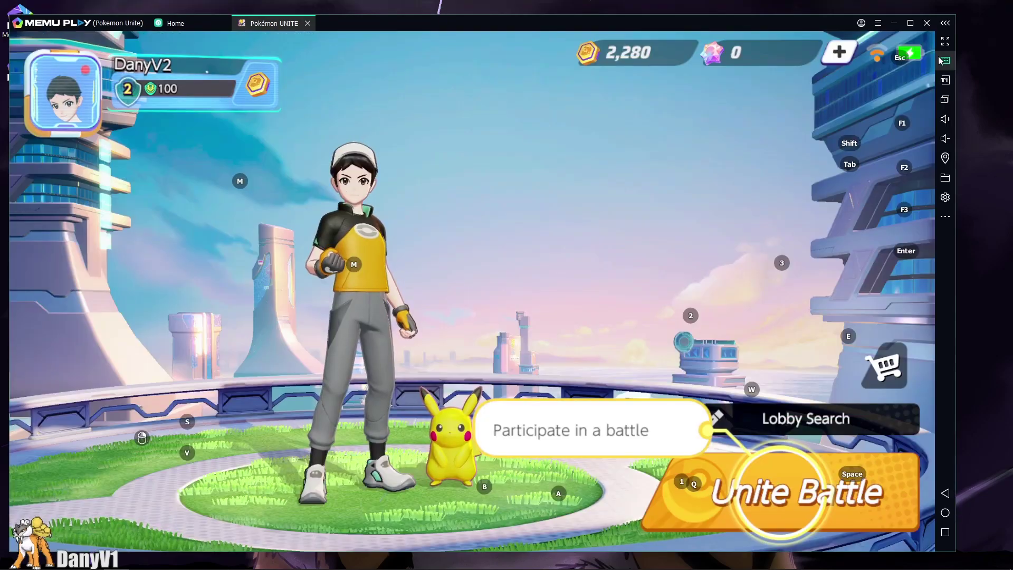
Set the opacity of the on-screen key mapping hints to 40% and save the key mapping
click(994, 56)
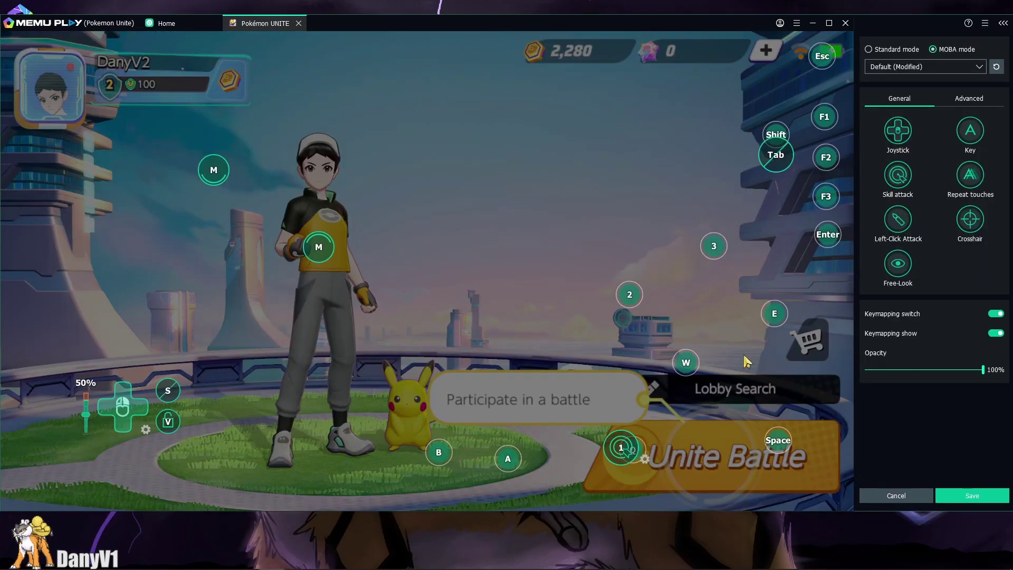
click(889, 370)
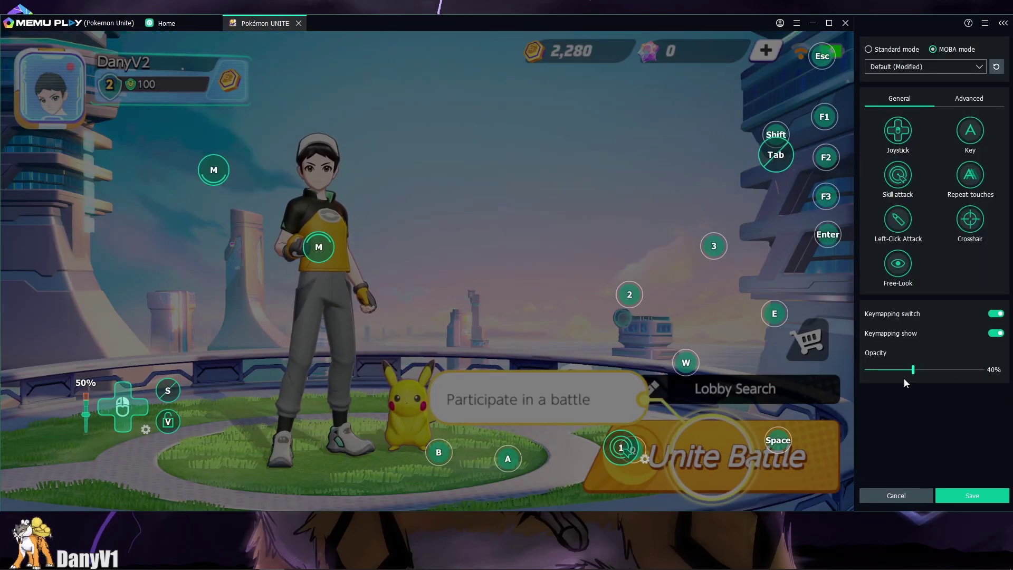
click(972, 494)
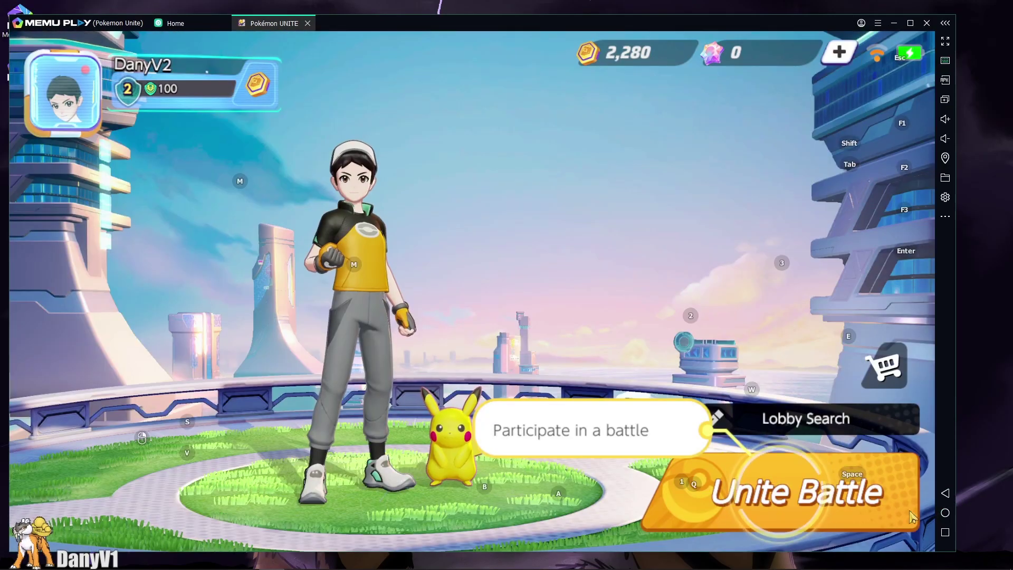
Reopen the key mapping editor, turn off Keymapping show and save
click(945, 60)
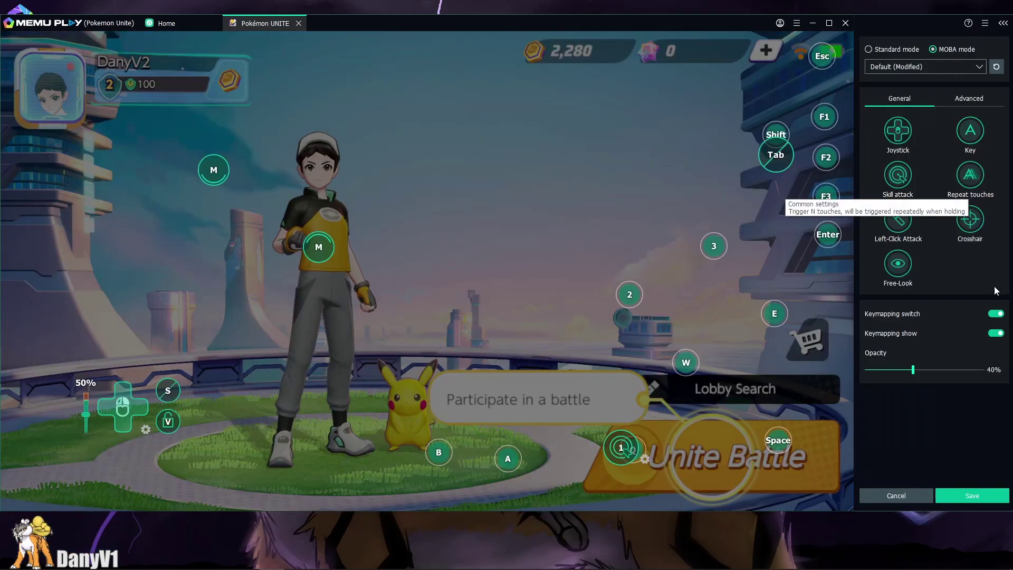
click(995, 333)
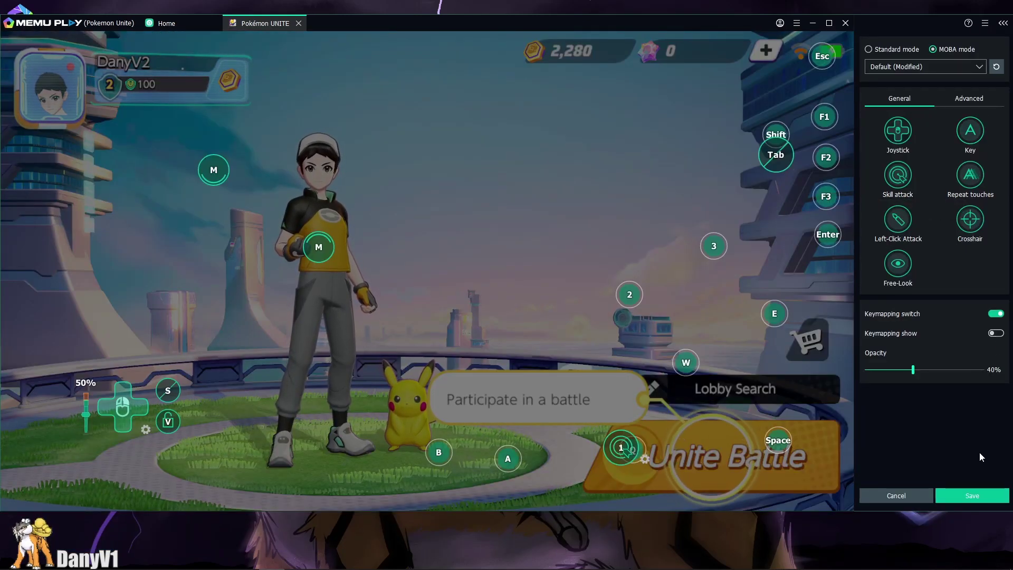
click(969, 493)
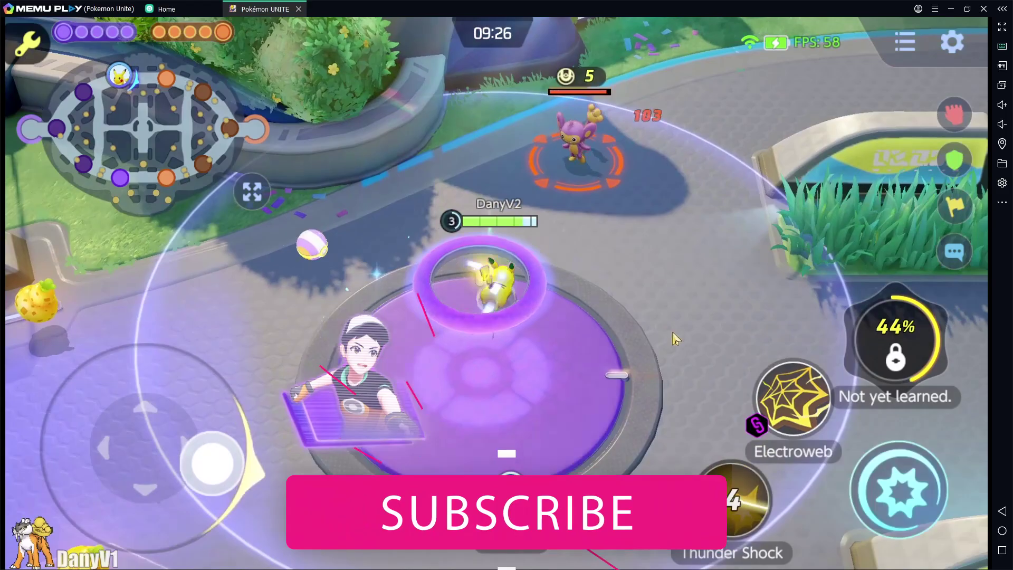
Cast Electroweb on the Aipom near the goal zone with the key hints hidden
key(e)
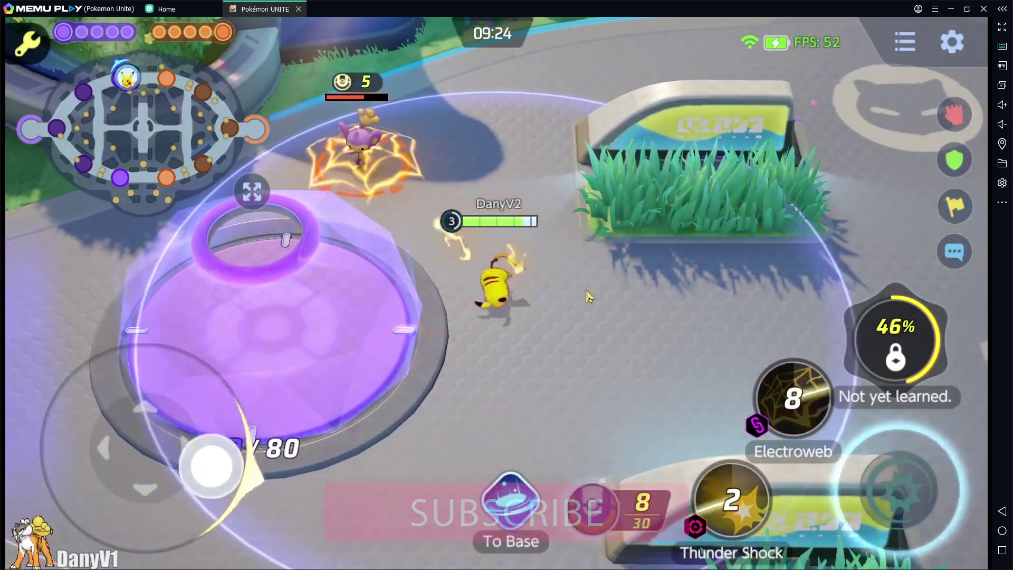